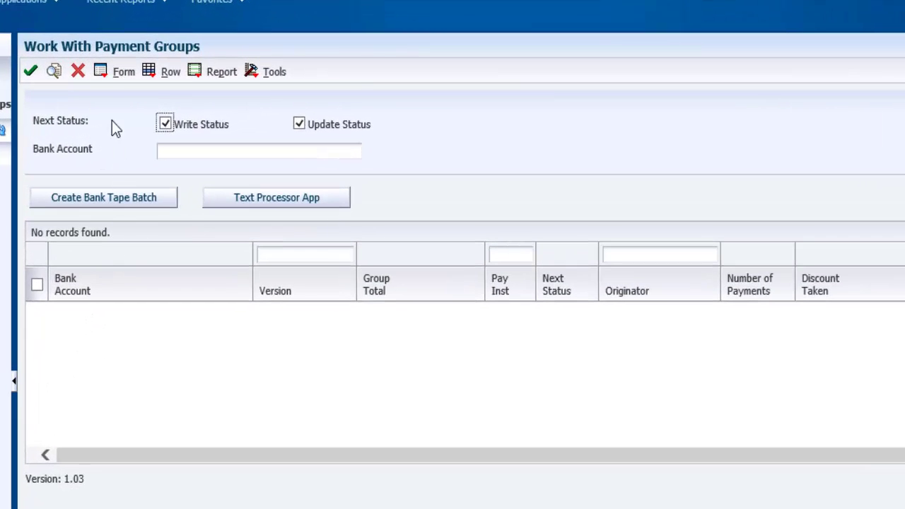
Start Create Groups and pick the Create Payment Group By Batch version AEL00002
{"action": "left_click", "coordinate": [102, 75]}
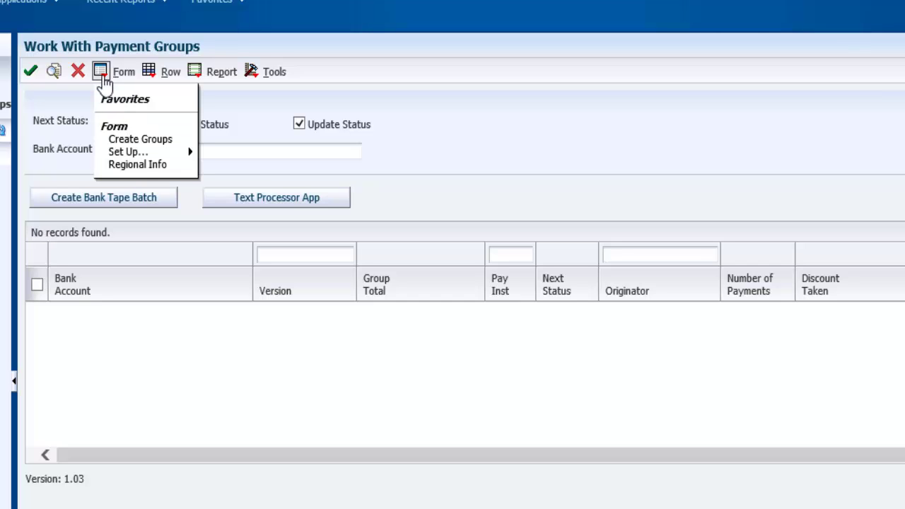
{"action": "left_click", "coordinate": [126, 140]}
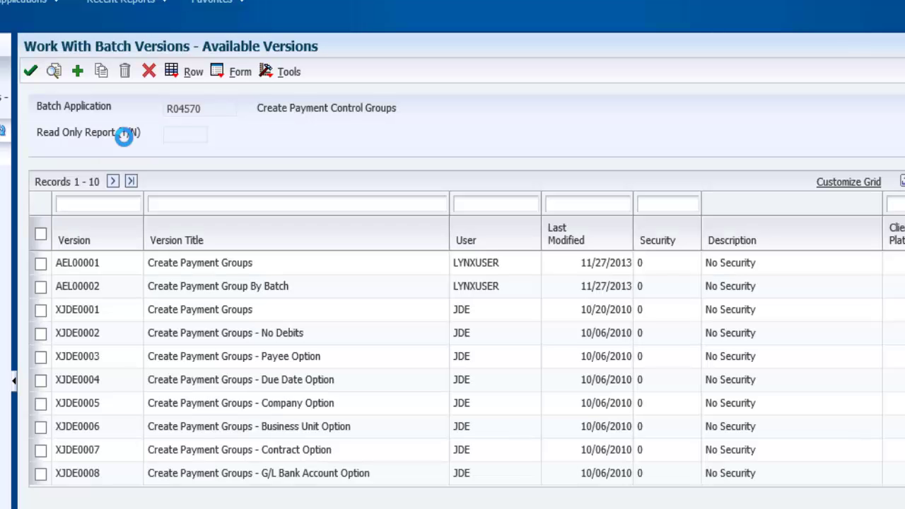
{"action": "left_click", "coordinate": [40, 286]}
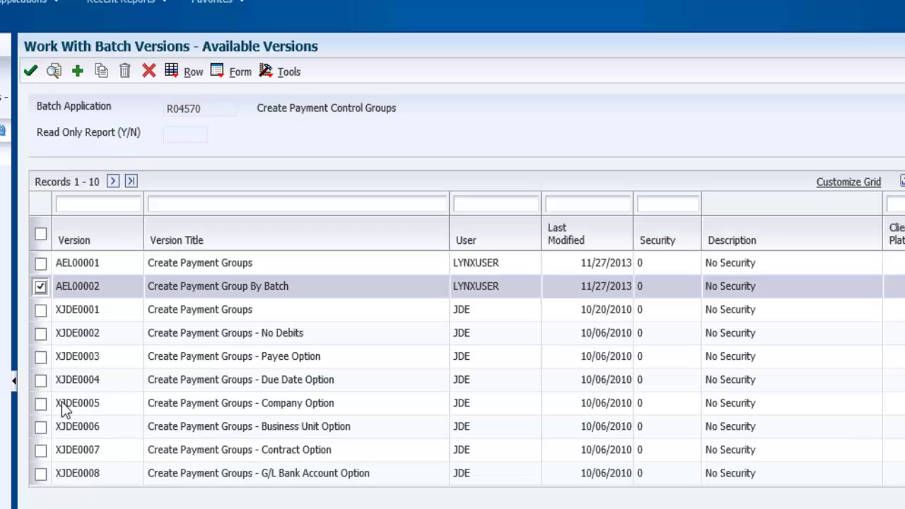
{"action": "left_click", "coordinate": [30, 72]}
Submit it with data selection for batches 8528, 8531 and 8536, keeping default processing and printer options
{"action": "left_click", "coordinate": [55, 128]}
{"action": "left_click", "coordinate": [53, 73]}
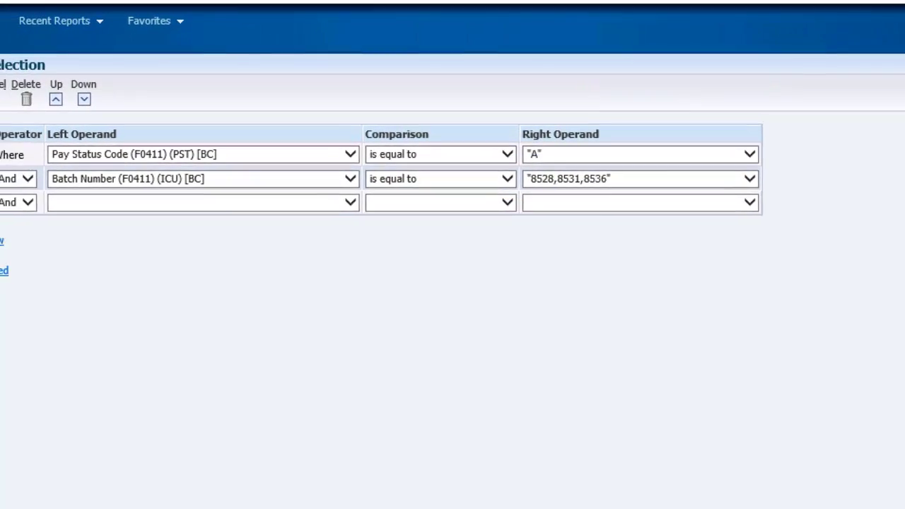
{"action": "left_click", "coordinate": [12, 98]}
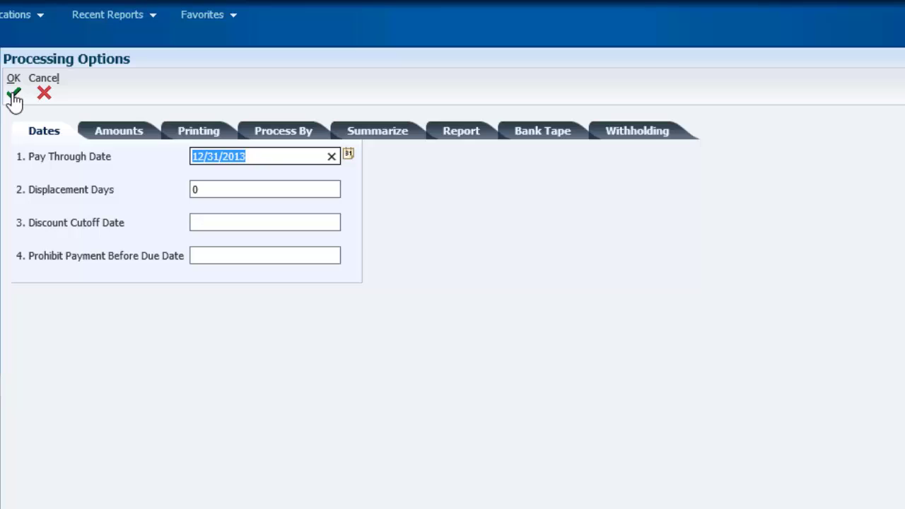
{"action": "left_click", "coordinate": [13, 96]}
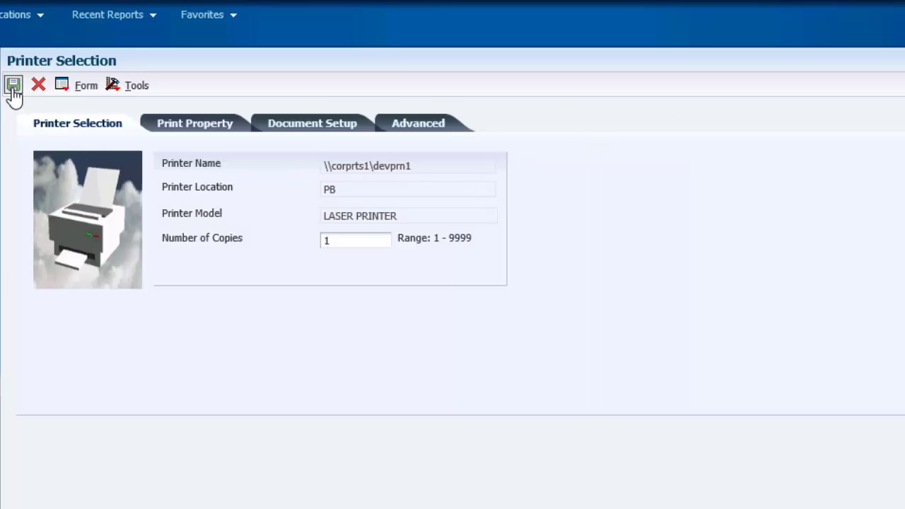
{"action": "left_click", "coordinate": [14, 96]}
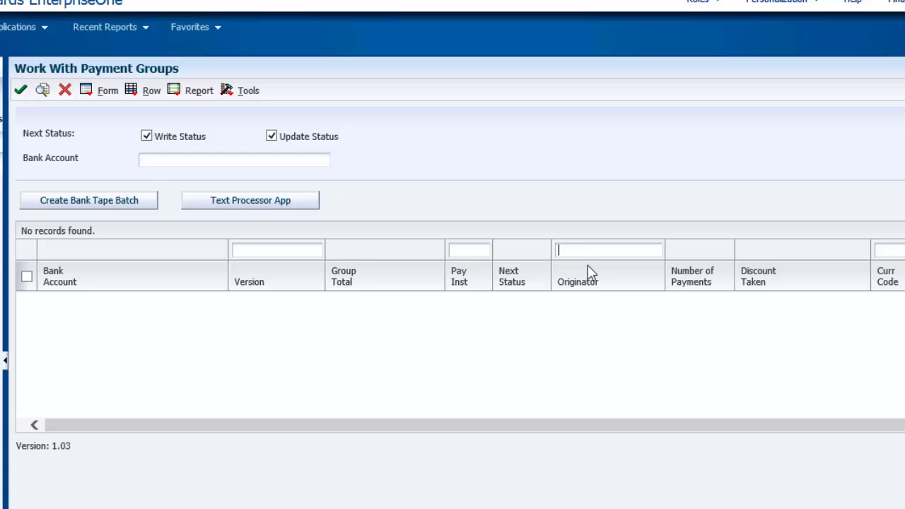
Filter by the originator's user ID to list the 70.1110.FRANCE (EUR) and 1.1110.US (USD) groups
{"action": "type", "text": "LY"}
{"action": "left_click", "coordinate": [42, 91]}
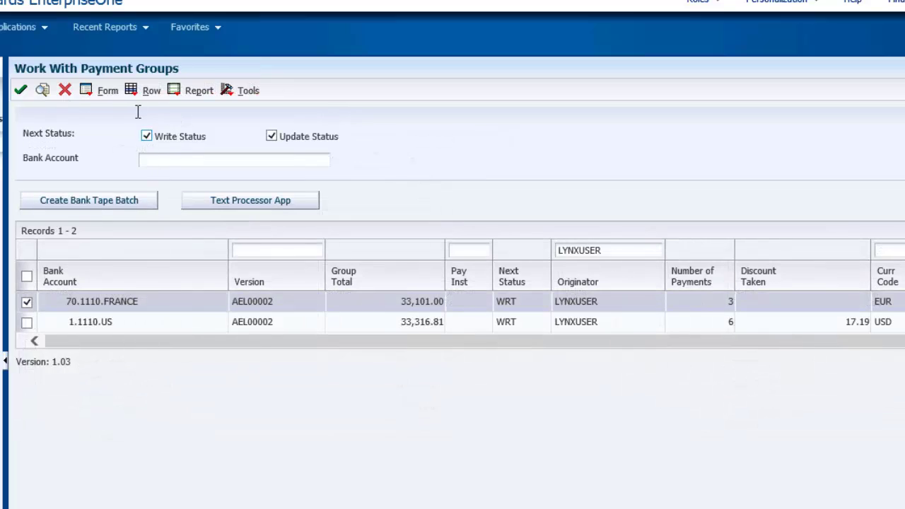
{"action": "left_click", "coordinate": [132, 92]}
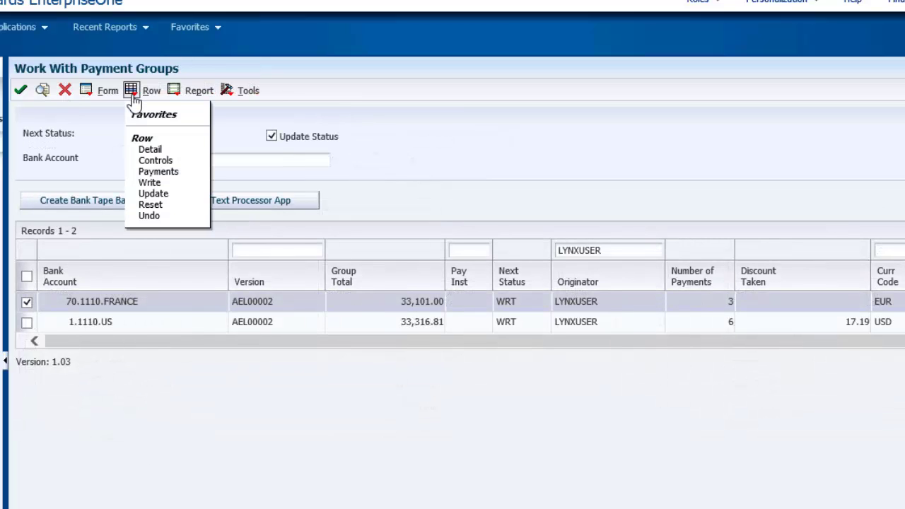
{"action": "left_click", "coordinate": [155, 161]}
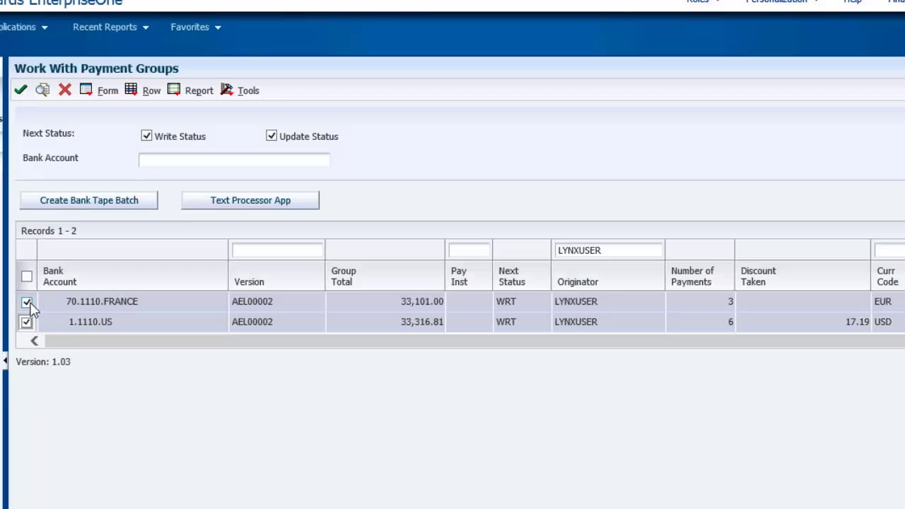
{"action": "left_click", "coordinate": [27, 303]}
{"action": "left_click", "coordinate": [132, 91]}
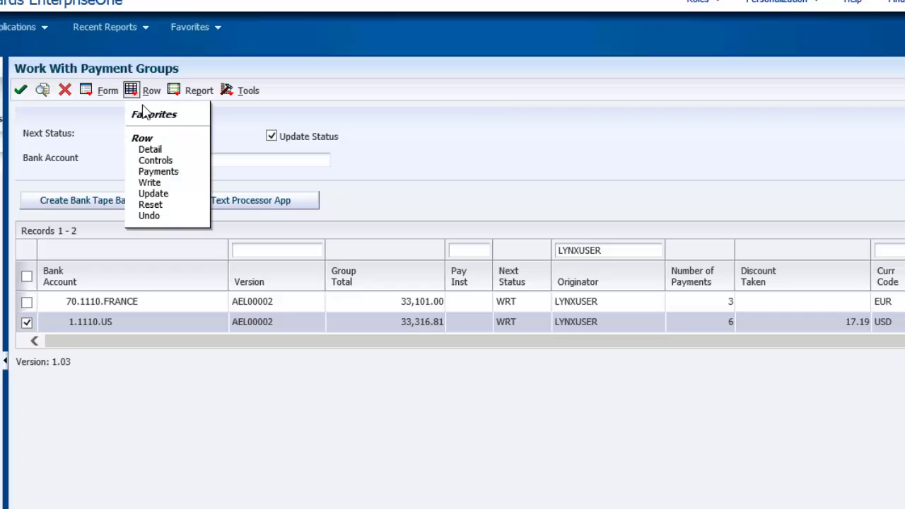
{"action": "left_click", "coordinate": [163, 161]}
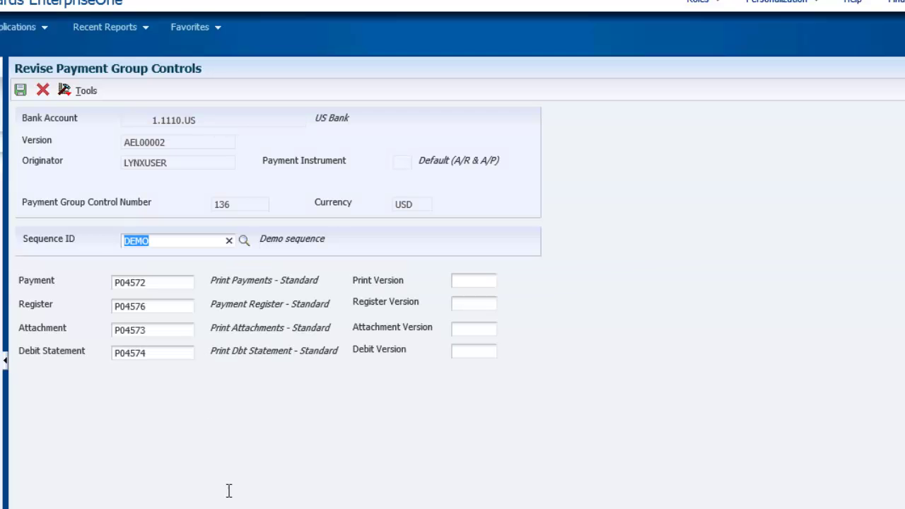
{"action": "left_click", "coordinate": [43, 90]}
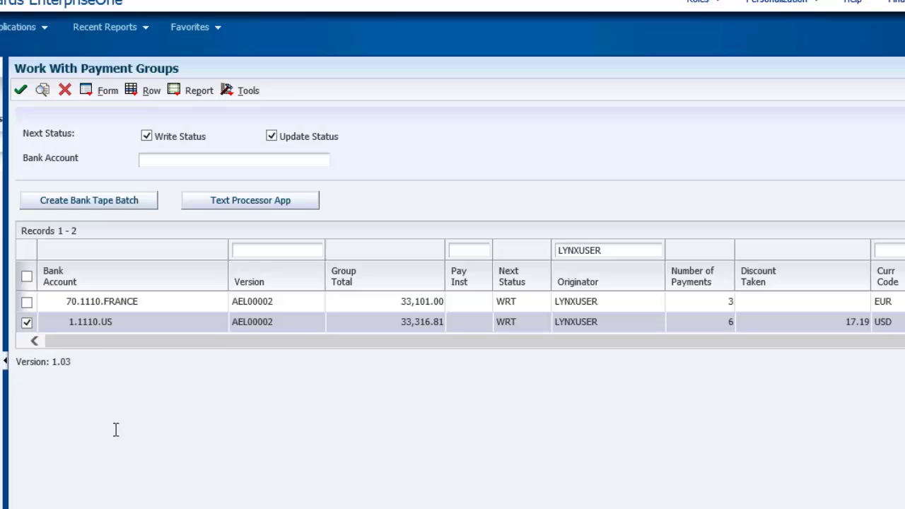
{"action": "left_click", "coordinate": [26, 322]}
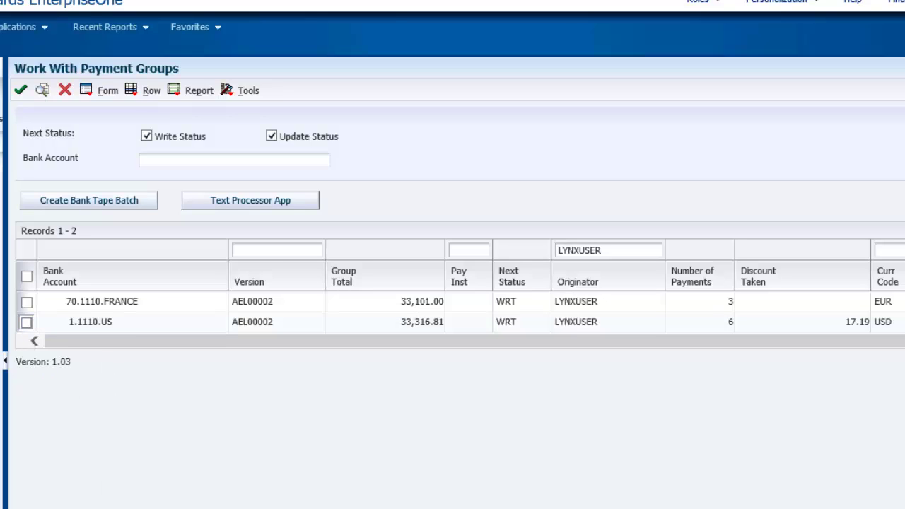
Write payments for both groups, accepting default payment dates, check numbering and printer settings
{"action": "left_click", "coordinate": [27, 276]}
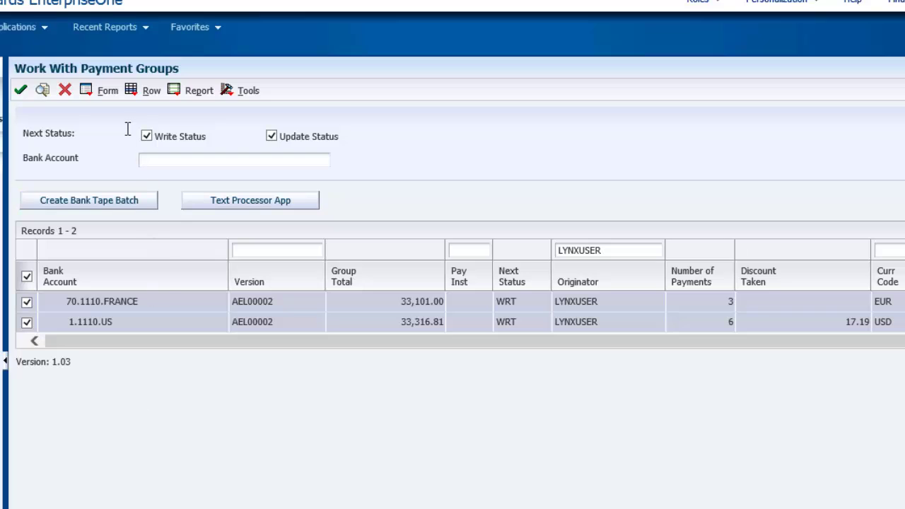
{"action": "left_click", "coordinate": [133, 92]}
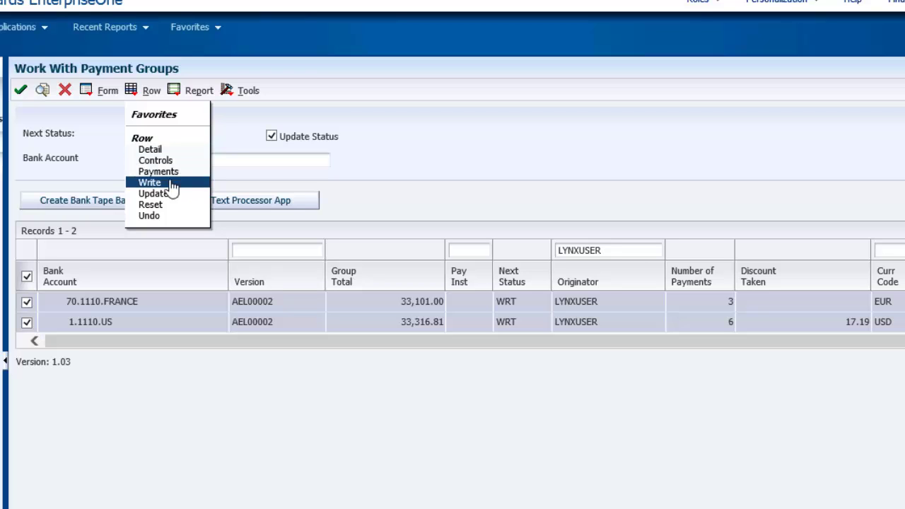
{"action": "left_click", "coordinate": [150, 182]}
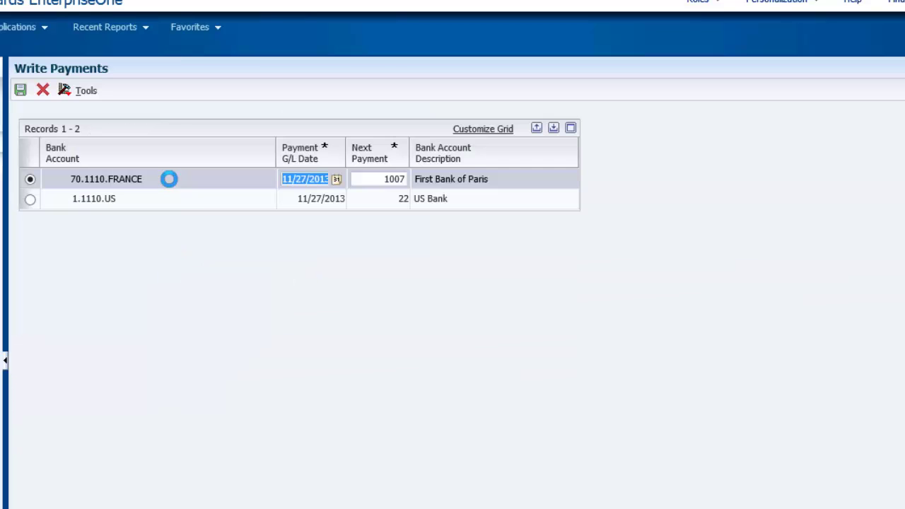
{"action": "left_click", "coordinate": [19, 90]}
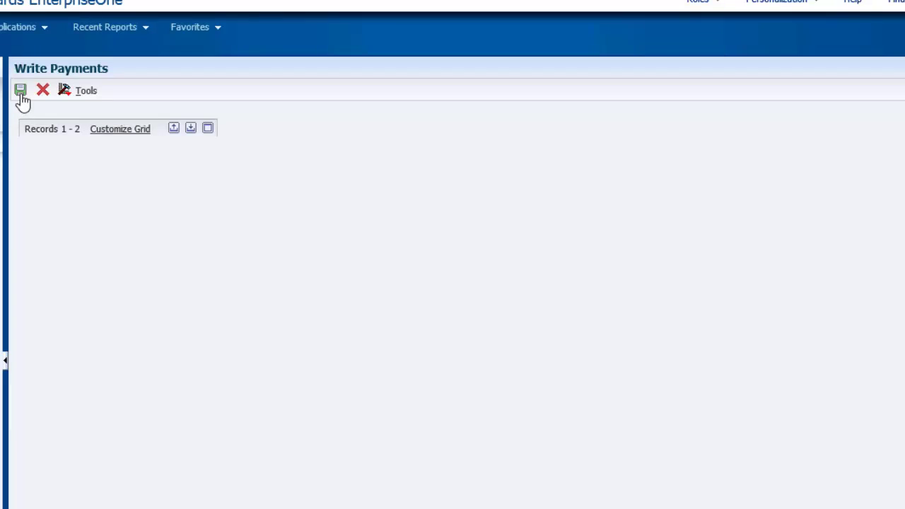
{"action": "left_click", "coordinate": [167, 304]}
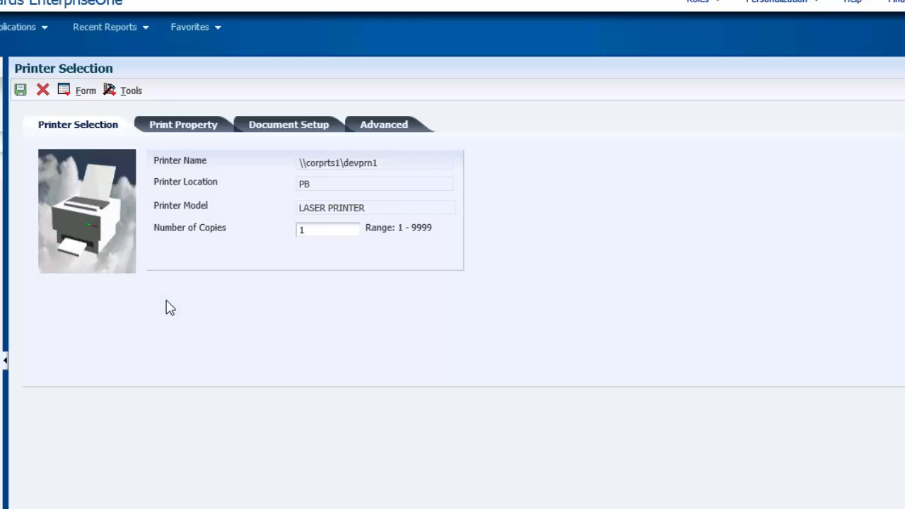
{"action": "left_click", "coordinate": [19, 91]}
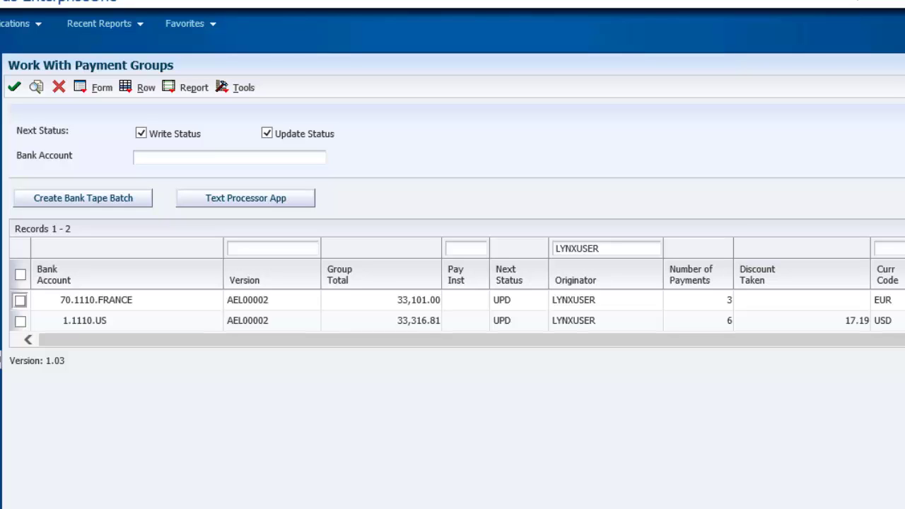
Download the 1.1110.US group's Wells Fargo bank tape file 135 and open it in Notepad
{"action": "left_click", "coordinate": [21, 321]}
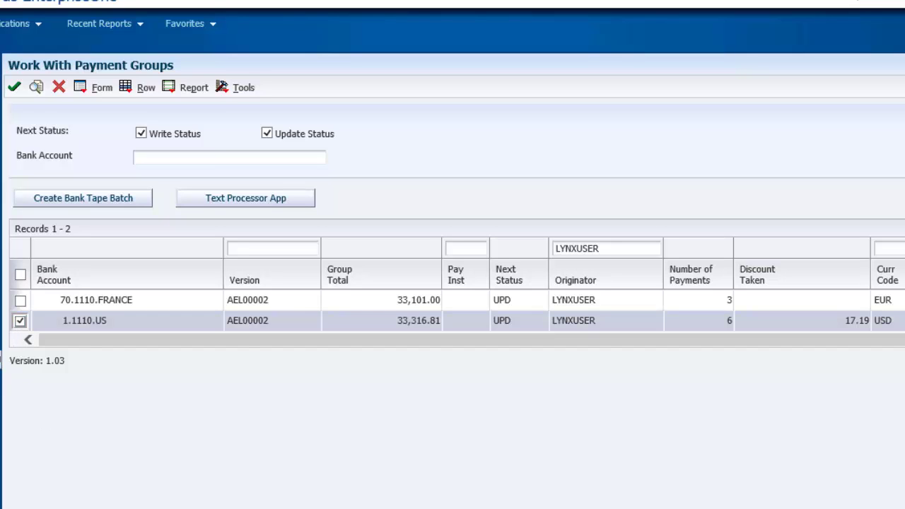
{"action": "left_click", "coordinate": [255, 198]}
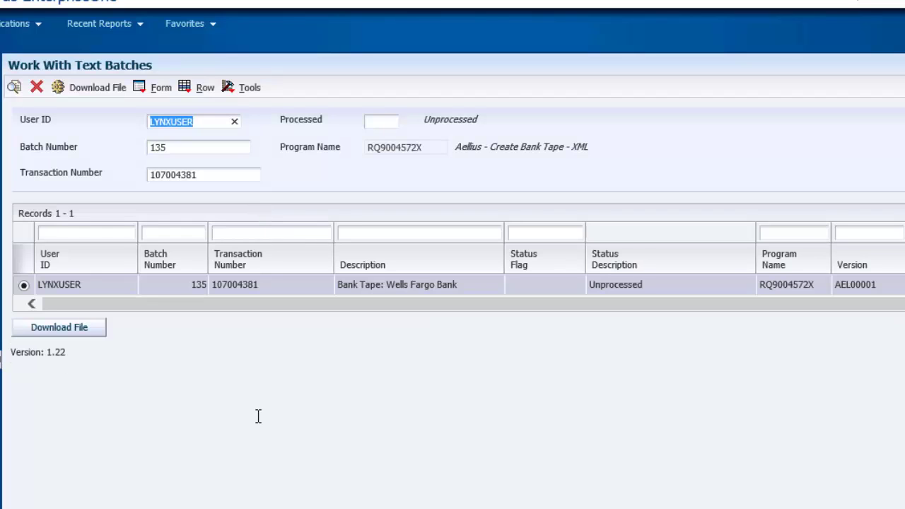
{"action": "left_click", "coordinate": [34, 334]}
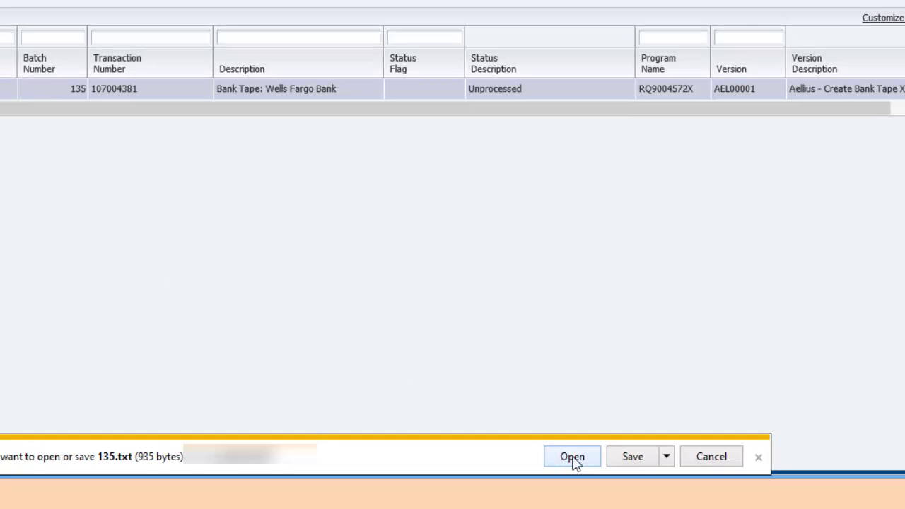
{"action": "left_click", "coordinate": [572, 457]}
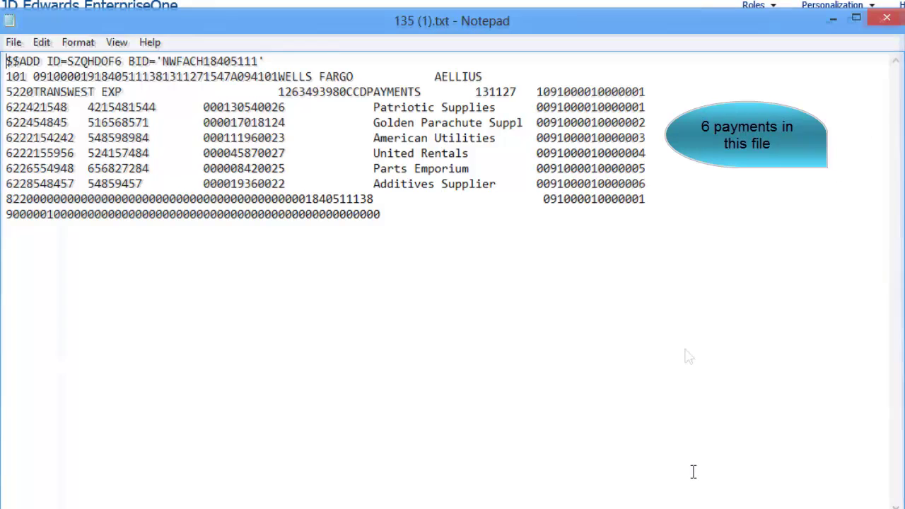
Switch to the 70.1110.FRANCE group and download its Banque de France file 134.xml
{"action": "left_click", "coordinate": [95, 92]}
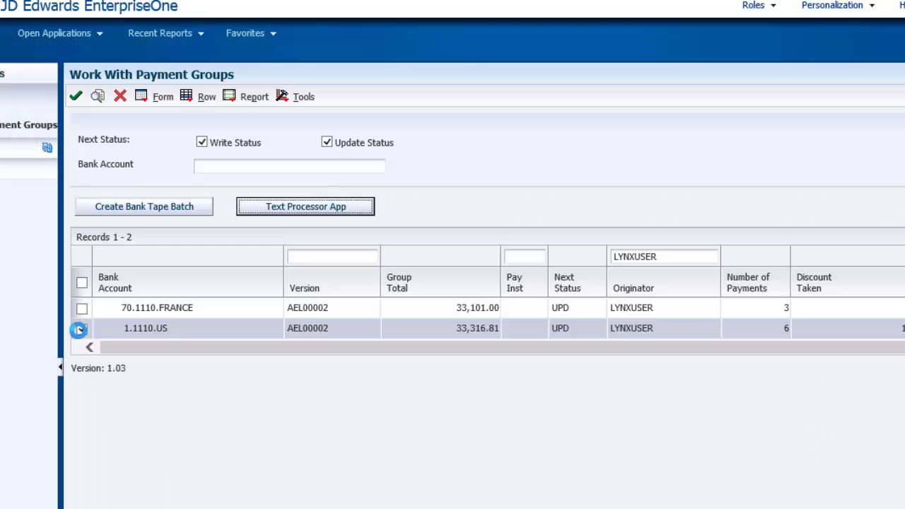
{"action": "left_click", "coordinate": [81, 329]}
{"action": "left_click", "coordinate": [81, 308]}
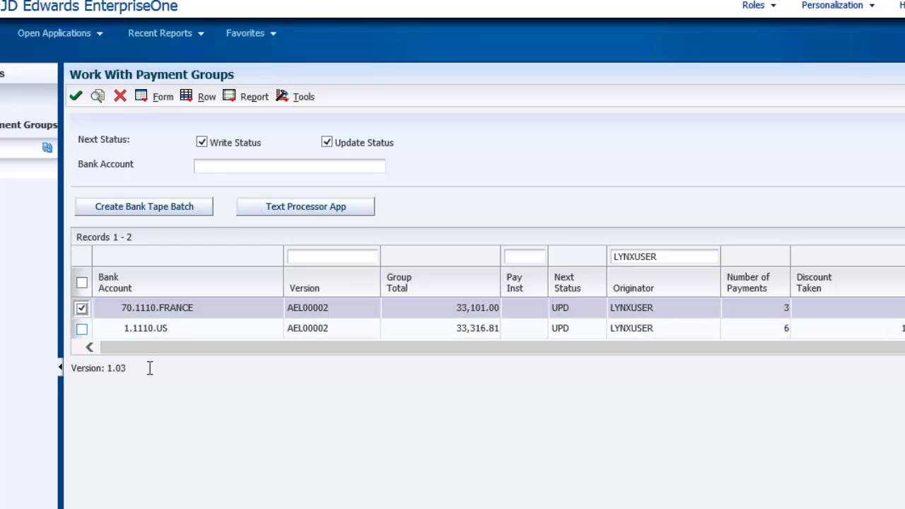
{"action": "left_click", "coordinate": [307, 210]}
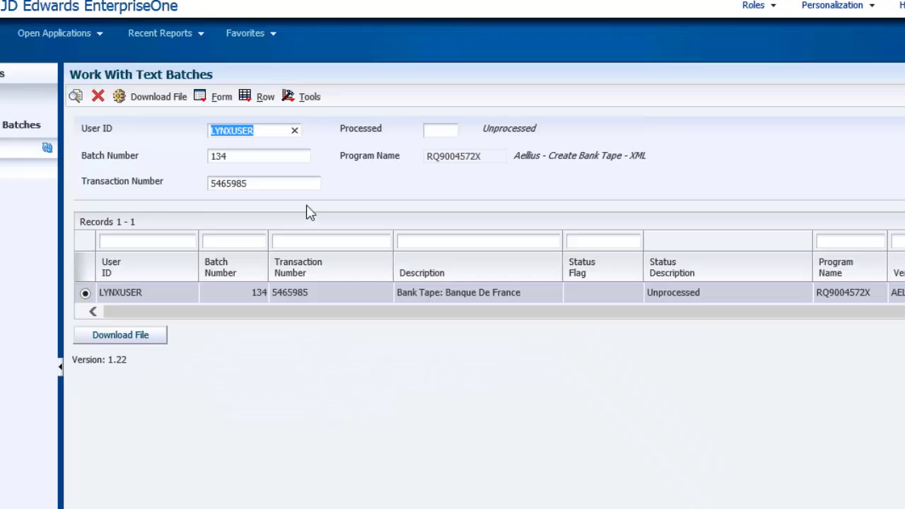
{"action": "left_click", "coordinate": [124, 340]}
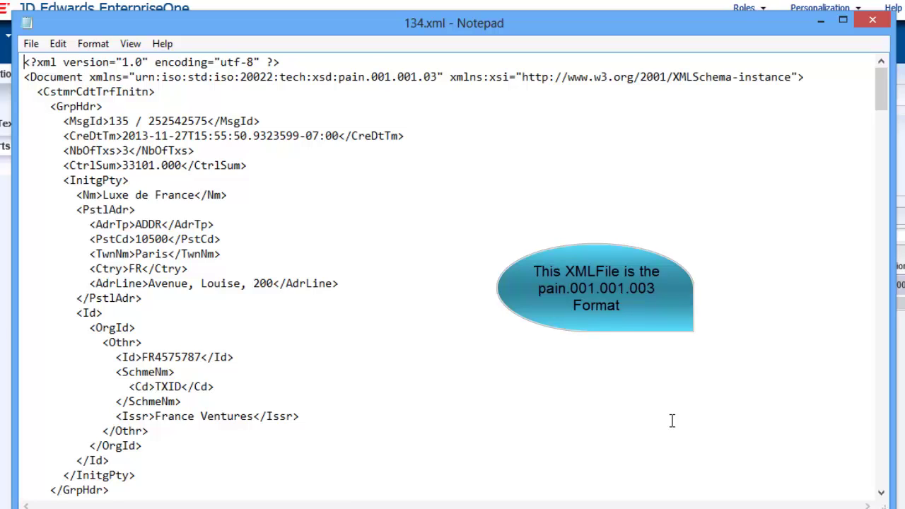
{"action": "left_click_drag", "start_coordinate": [882, 96], "coordinate": [889, 422]}
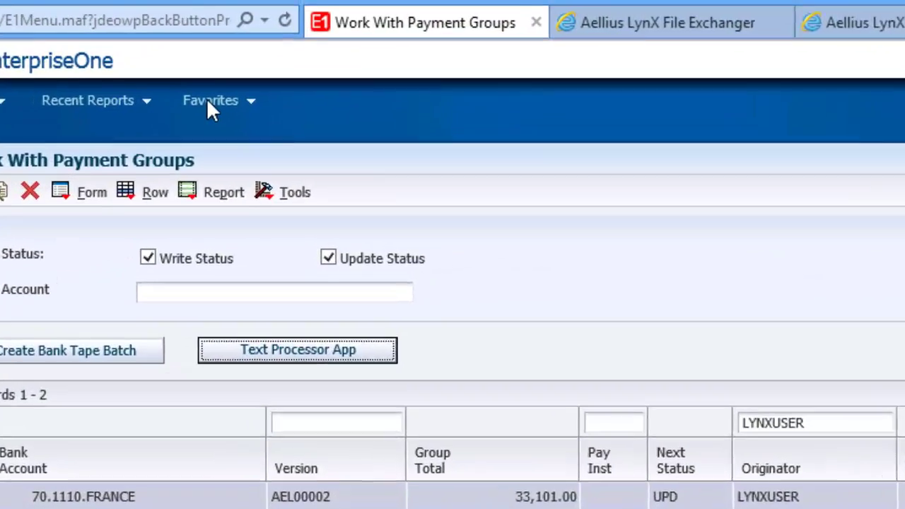
{"action": "left_click", "coordinate": [244, 54]}
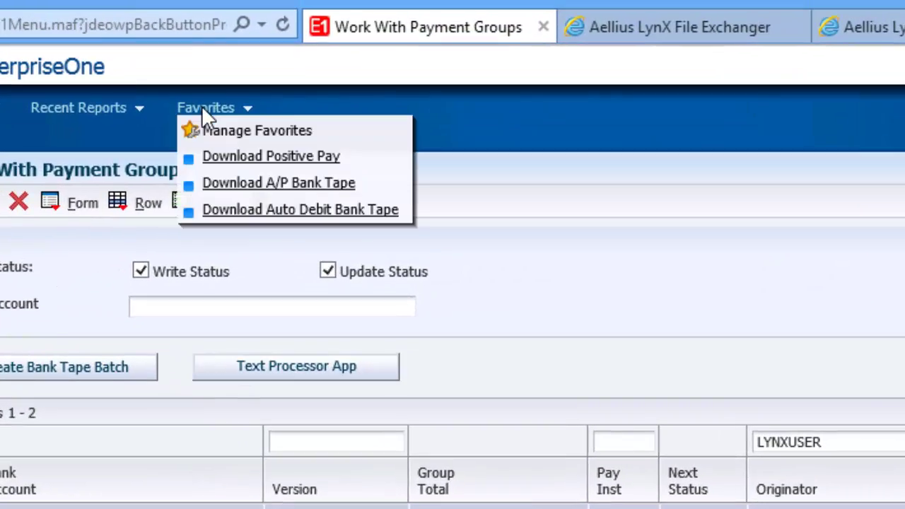
{"action": "left_click", "coordinate": [244, 183]}
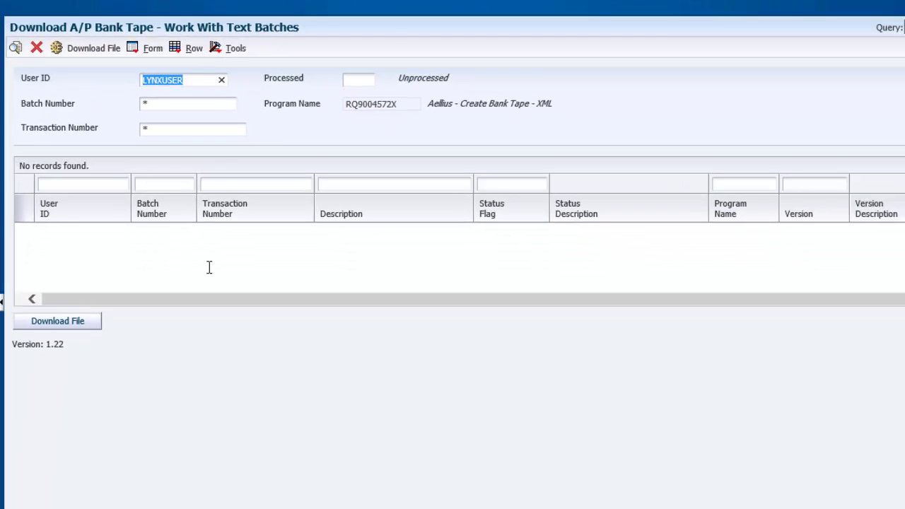
{"action": "left_click", "coordinate": [351, 81]}
{"action": "type", "text": "1"}
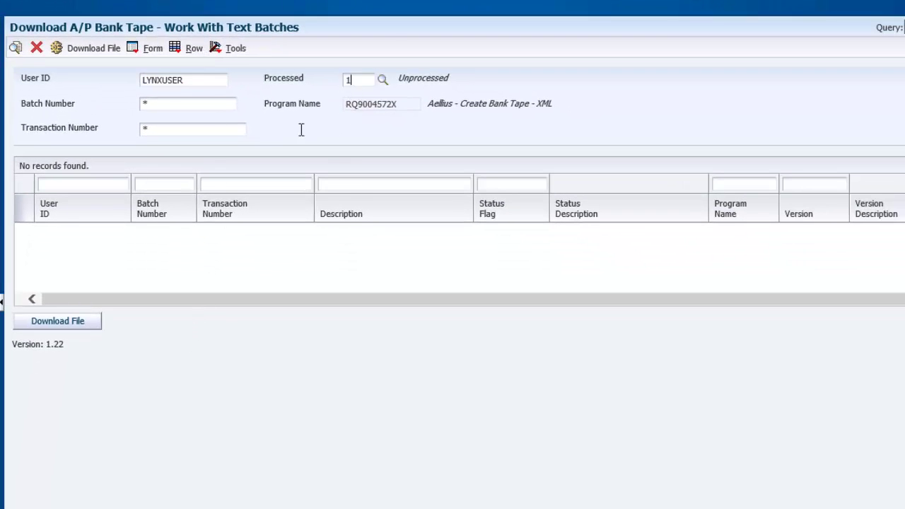
{"action": "key", "text": "Tab"}
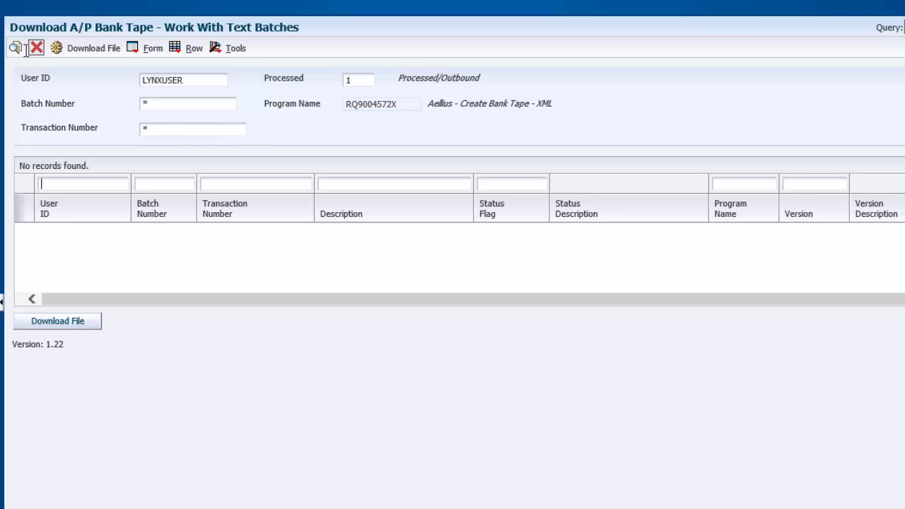
{"action": "left_click", "coordinate": [16, 48]}
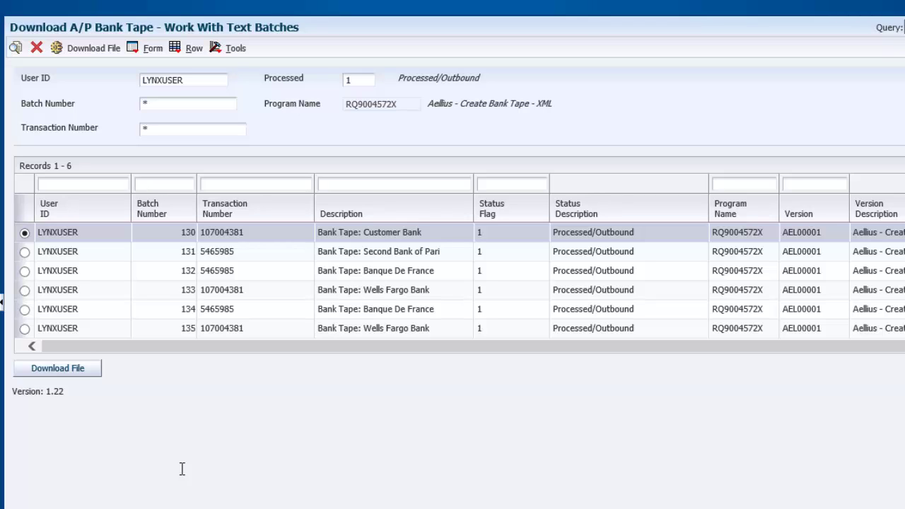
{"action": "left_click", "coordinate": [35, 49]}
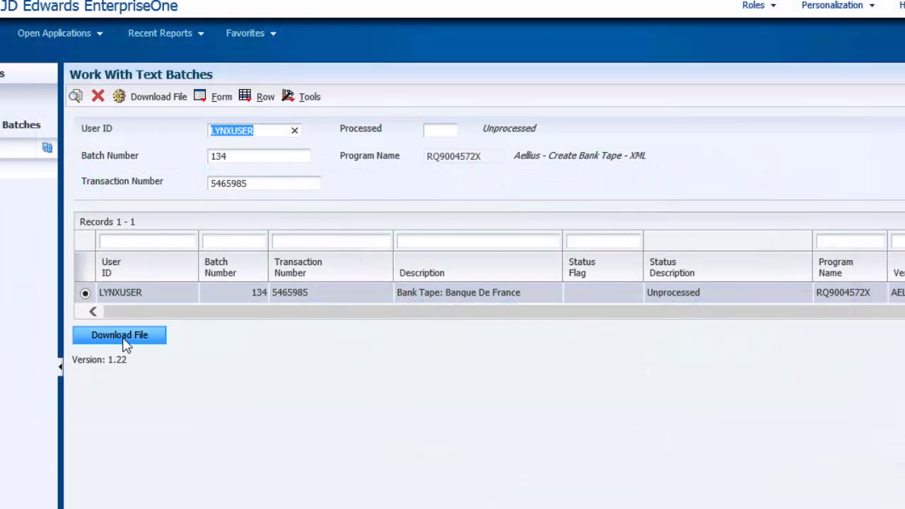
Download batch 134's Banque de France XML bank file
{"action": "left_click", "coordinate": [126, 344]}
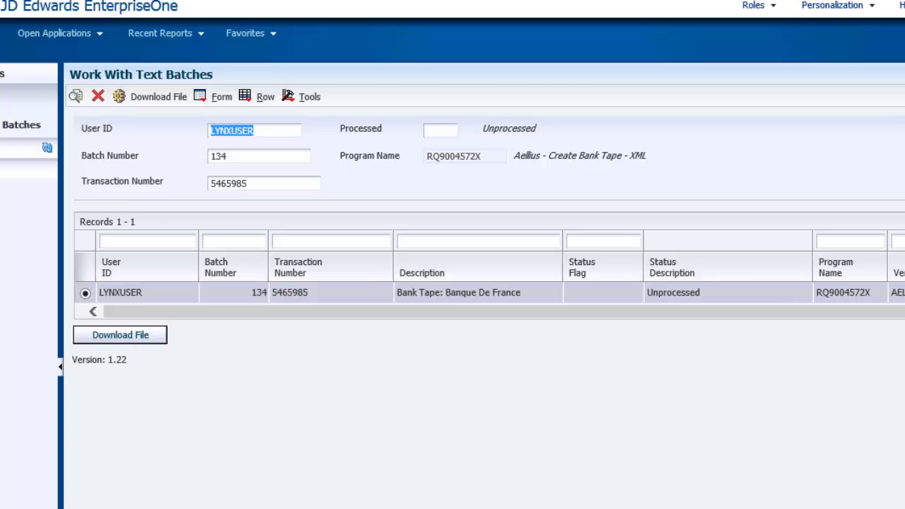